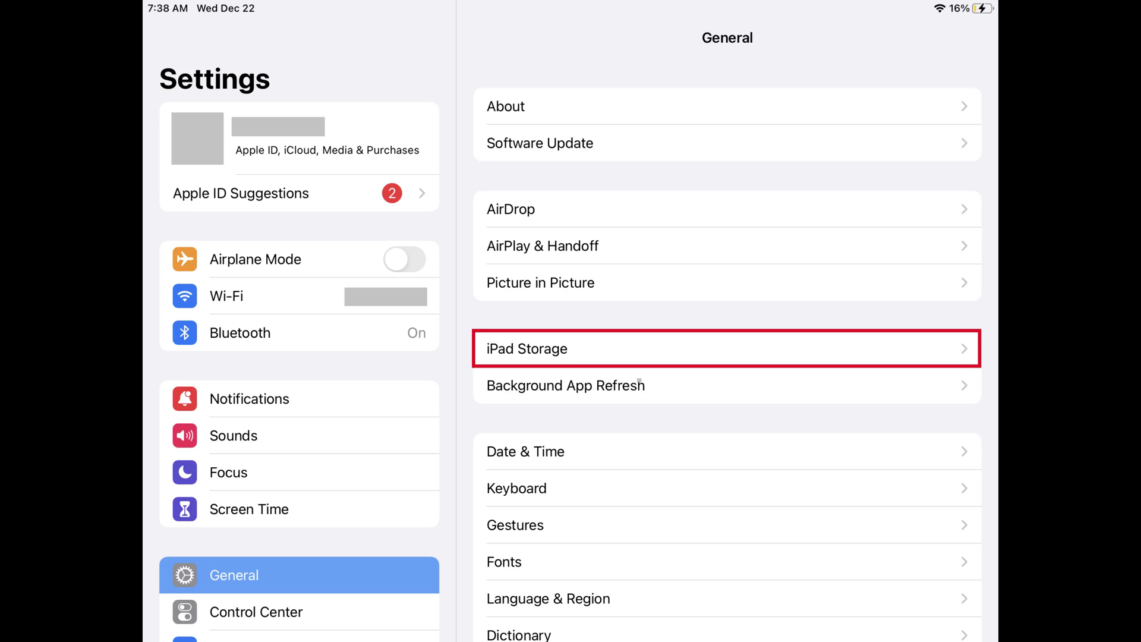
Open iPad Storage to show the app list, led by Photos at 16.46 GB.
left_click(726, 349)
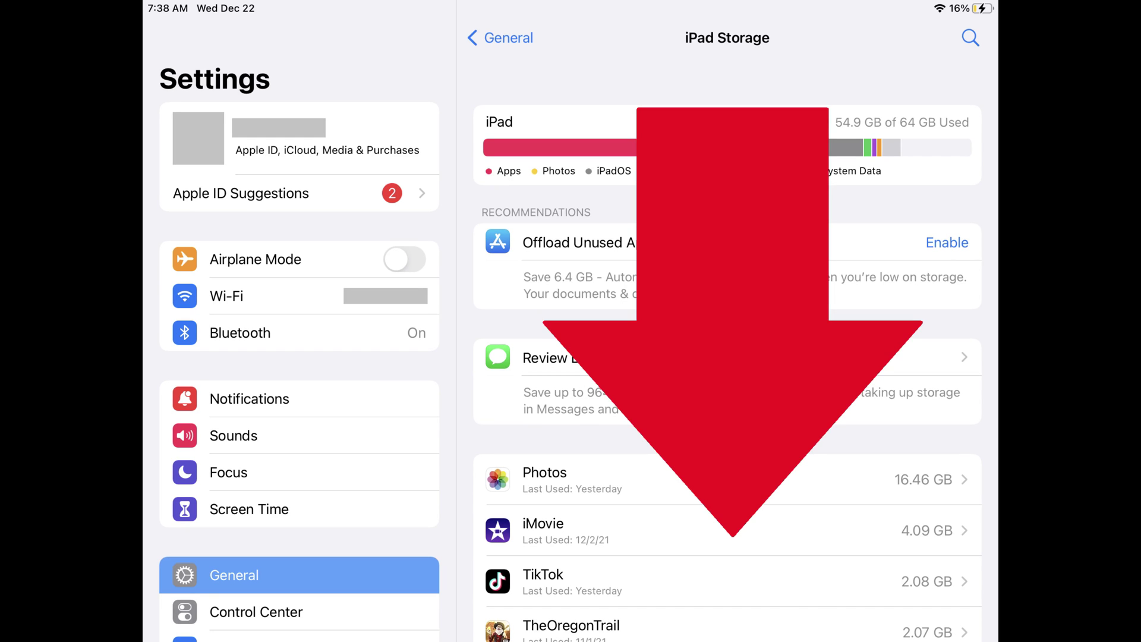
scroll(727, 357, "down", 5)
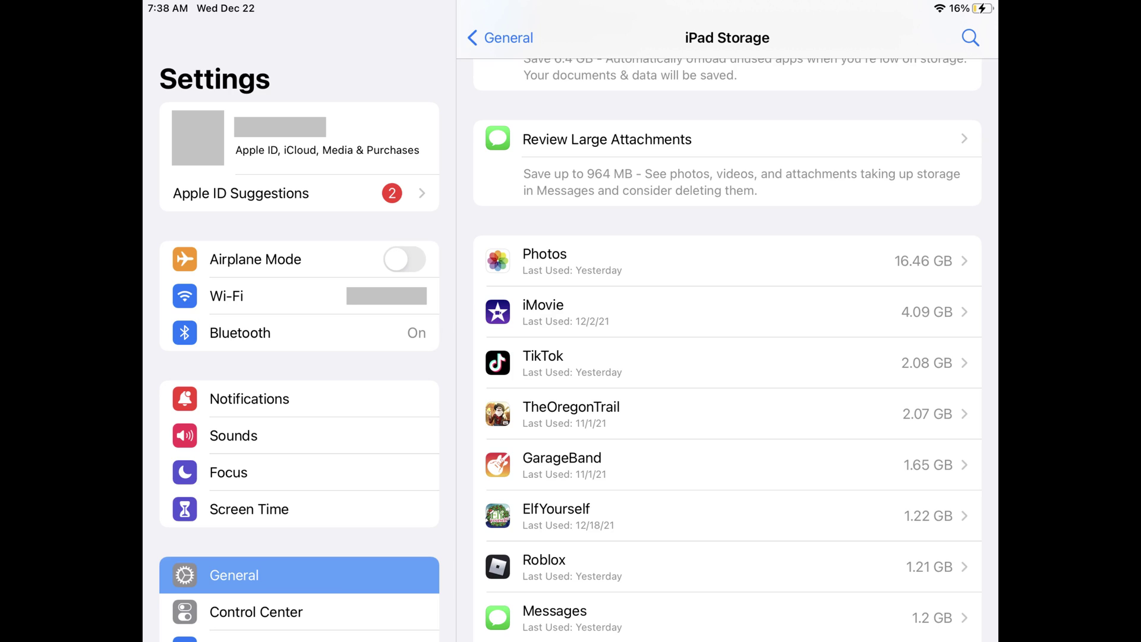
Offload TheOregonTrail from its storage details, keeping its data.
left_click(726, 415)
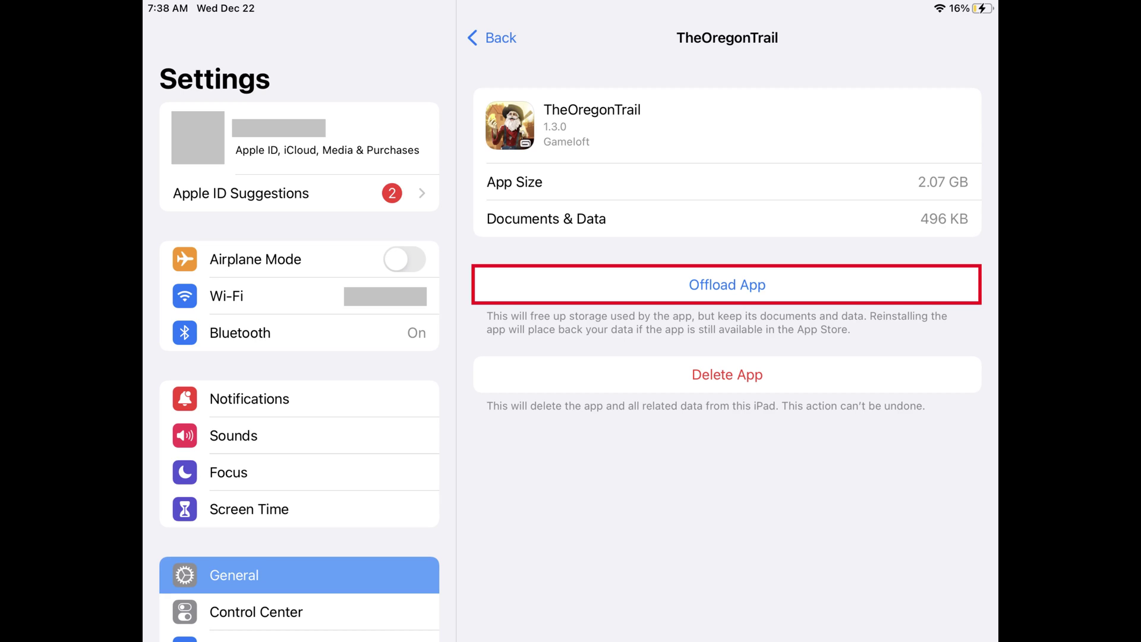
left_click(727, 285)
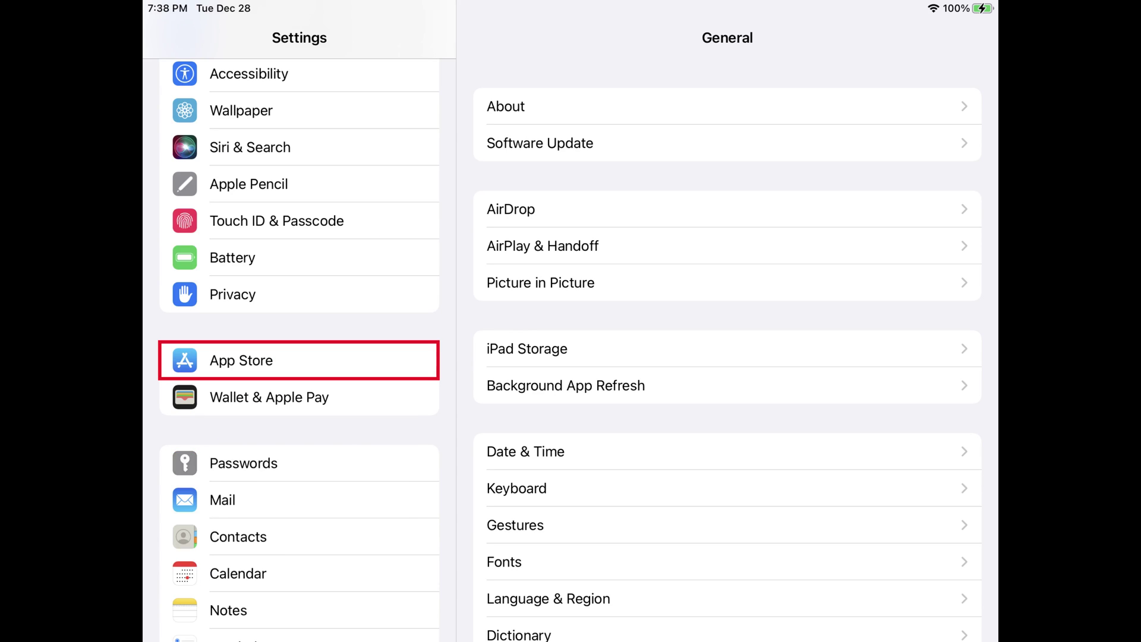
Go to the App Store page in the Settings sidebar.
left_click(299, 360)
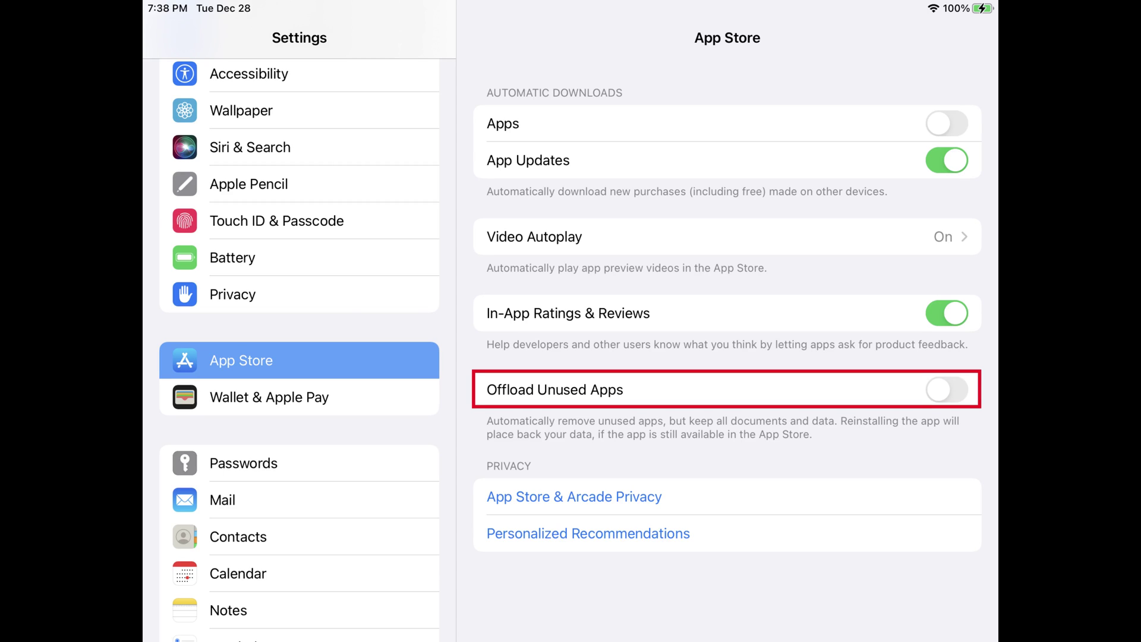
Switch the Offload Unused Apps toggle on in App Store settings.
left_click(945, 389)
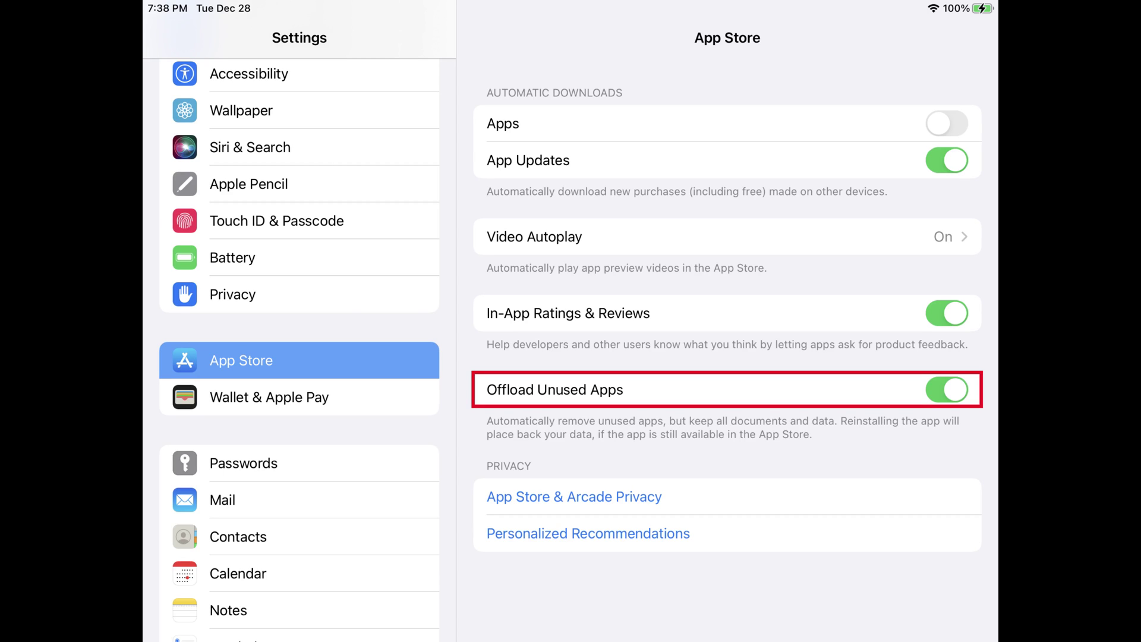